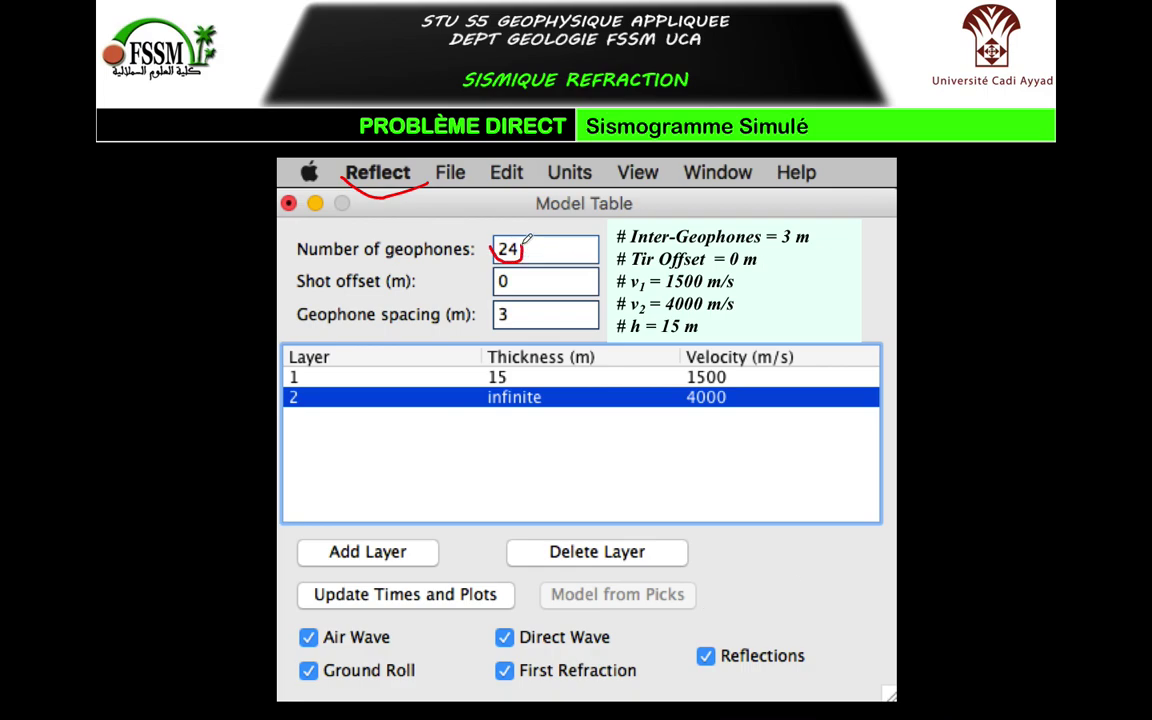
{"action": "left_click_drag", "start_coordinate": [518, 239], "coordinate": [519, 259]}
{"action": "mouse_move", "coordinate": [495, 269]}
{"action": "left_mouse_down"}
{"action": "mouse_move", "coordinate": [490, 286]}
{"action": "mouse_move", "coordinate": [507, 292]}
{"action": "mouse_move", "coordinate": [519, 280]}
{"action": "left_mouse_up"}
{"action": "mouse_move", "coordinate": [494, 306]}
{"action": "left_mouse_down"}
{"action": "mouse_move", "coordinate": [497, 325]}
{"action": "mouse_move", "coordinate": [525, 316]}
{"action": "left_mouse_up"}
{"action": "mouse_move", "coordinate": [795, 219]}
{"action": "left_mouse_down"}
{"action": "mouse_move", "coordinate": [812, 252]}
{"action": "mouse_move", "coordinate": [814, 222]}
{"action": "left_mouse_up"}
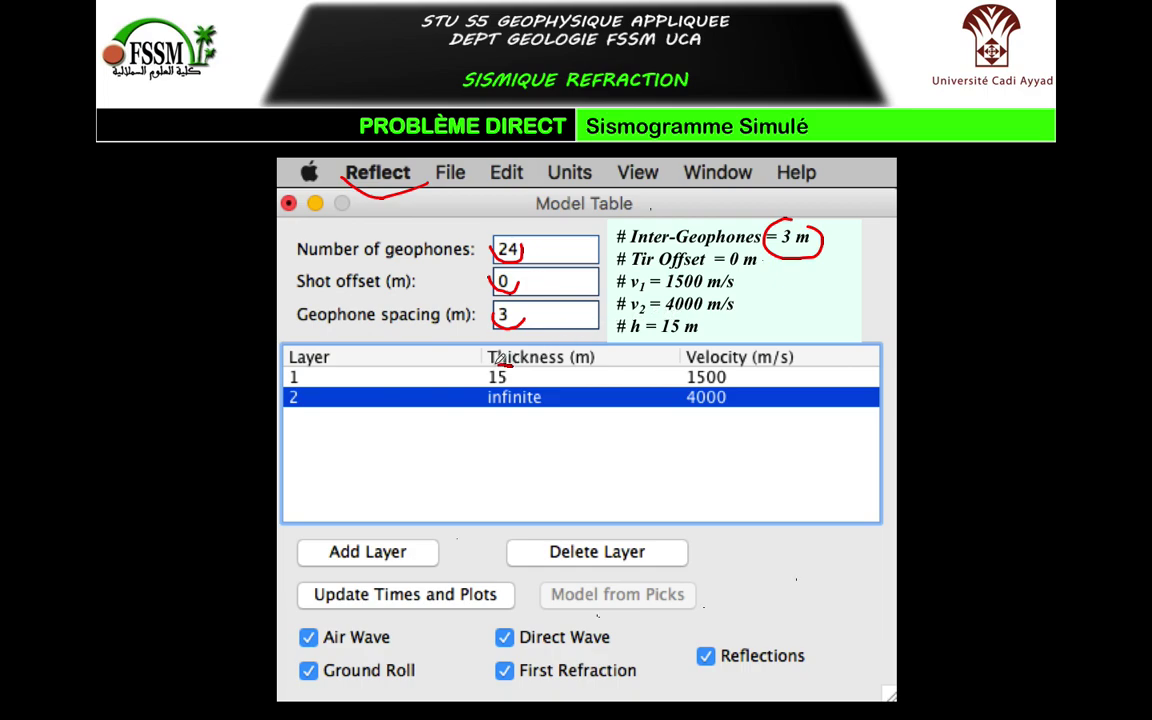
{"action": "mouse_move", "coordinate": [512, 365]}
{"action": "left_mouse_down"}
{"action": "mouse_move", "coordinate": [482, 380]}
{"action": "mouse_move", "coordinate": [516, 386]}
{"action": "mouse_move", "coordinate": [522, 368]}
{"action": "left_mouse_up"}
{"action": "mouse_move", "coordinate": [735, 373]}
{"action": "left_mouse_down"}
{"action": "mouse_move", "coordinate": [702, 360]}
{"action": "mouse_move", "coordinate": [688, 385]}
{"action": "mouse_move", "coordinate": [738, 366]}
{"action": "left_mouse_up"}
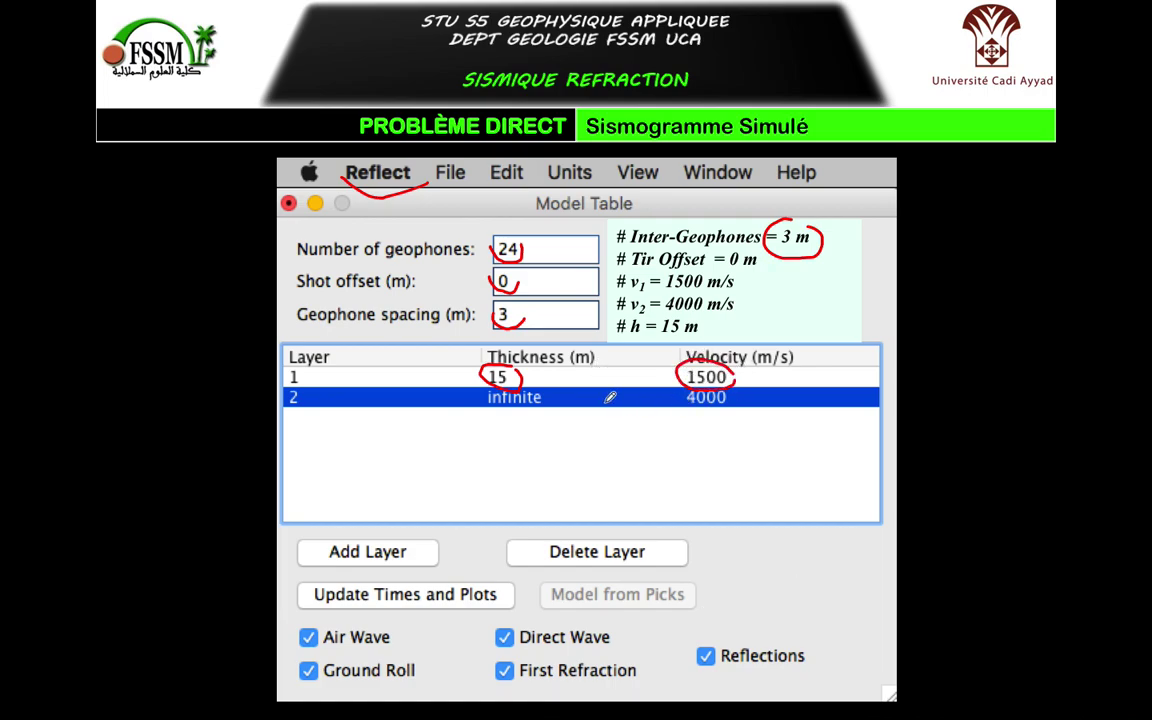
{"action": "mouse_move", "coordinate": [712, 388]}
{"action": "left_mouse_down"}
{"action": "mouse_move", "coordinate": [679, 397]}
{"action": "mouse_move", "coordinate": [738, 390]}
{"action": "left_mouse_up"}
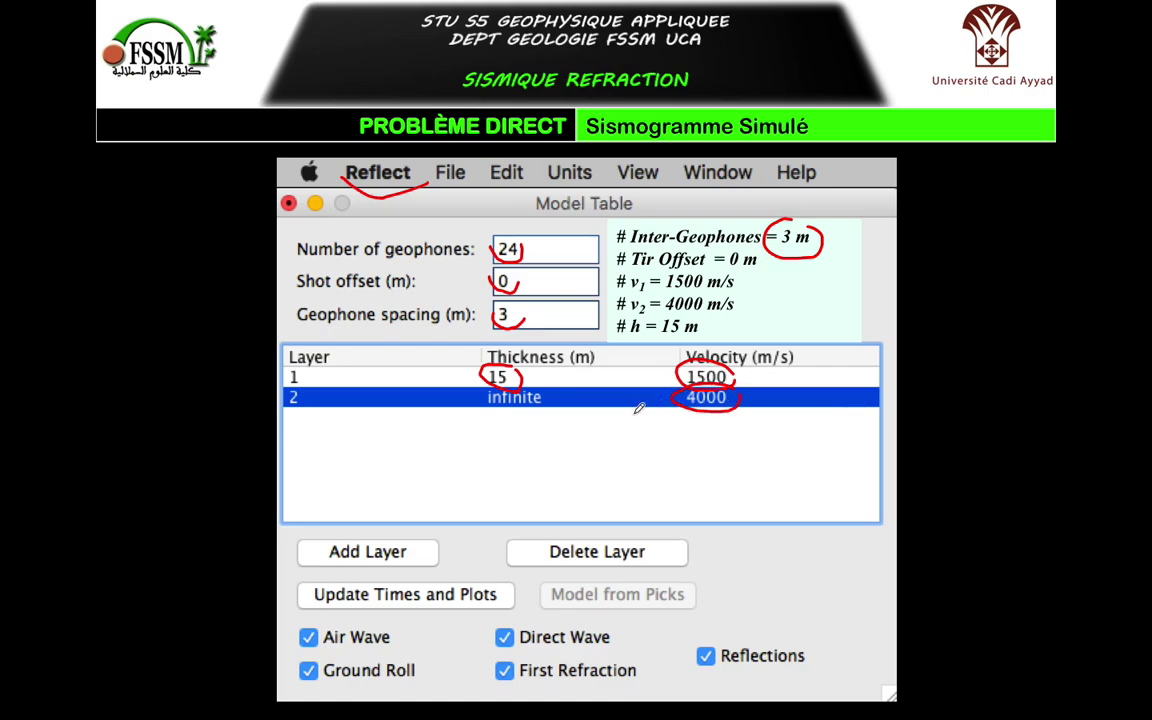
{"action": "mouse_move", "coordinate": [542, 392]}
{"action": "left_mouse_down"}
{"action": "mouse_move", "coordinate": [475, 399]}
{"action": "mouse_move", "coordinate": [492, 416]}
{"action": "mouse_move", "coordinate": [535, 420]}
{"action": "mouse_move", "coordinate": [558, 395]}
{"action": "left_mouse_up"}
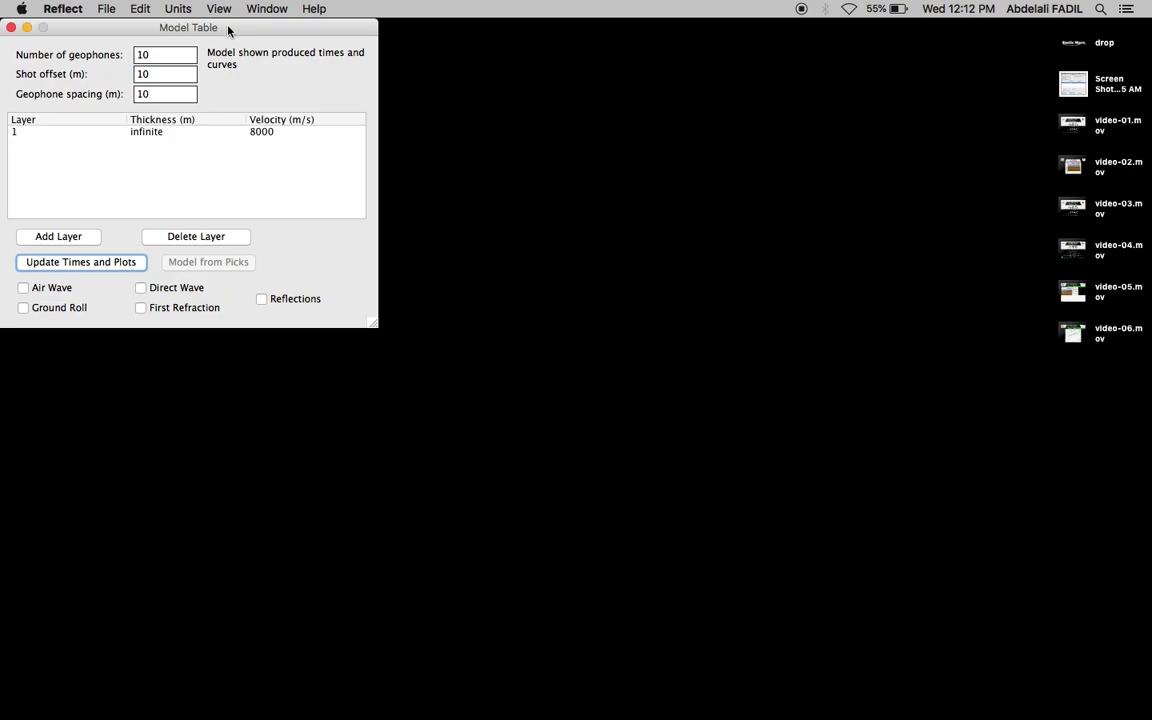
{"action": "left_click", "coordinate": [61, 9]}
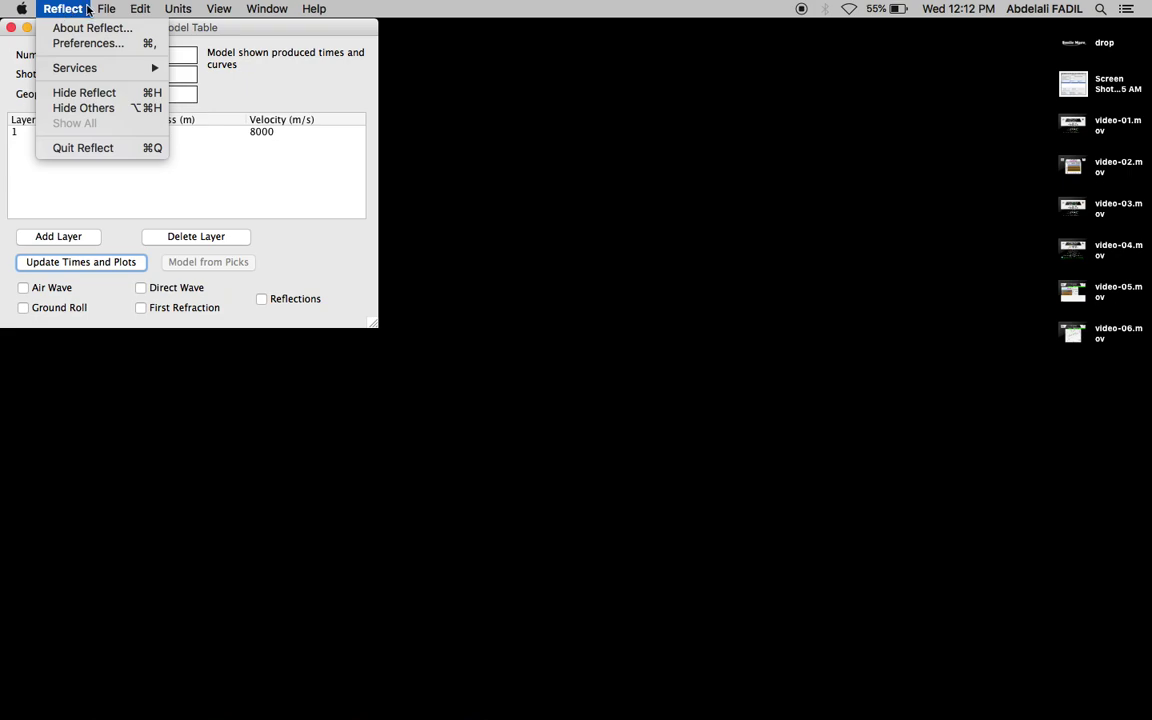
{"action": "mouse_move", "coordinate": [100, 10]}
{"action": "mouse_move", "coordinate": [178, 10]}
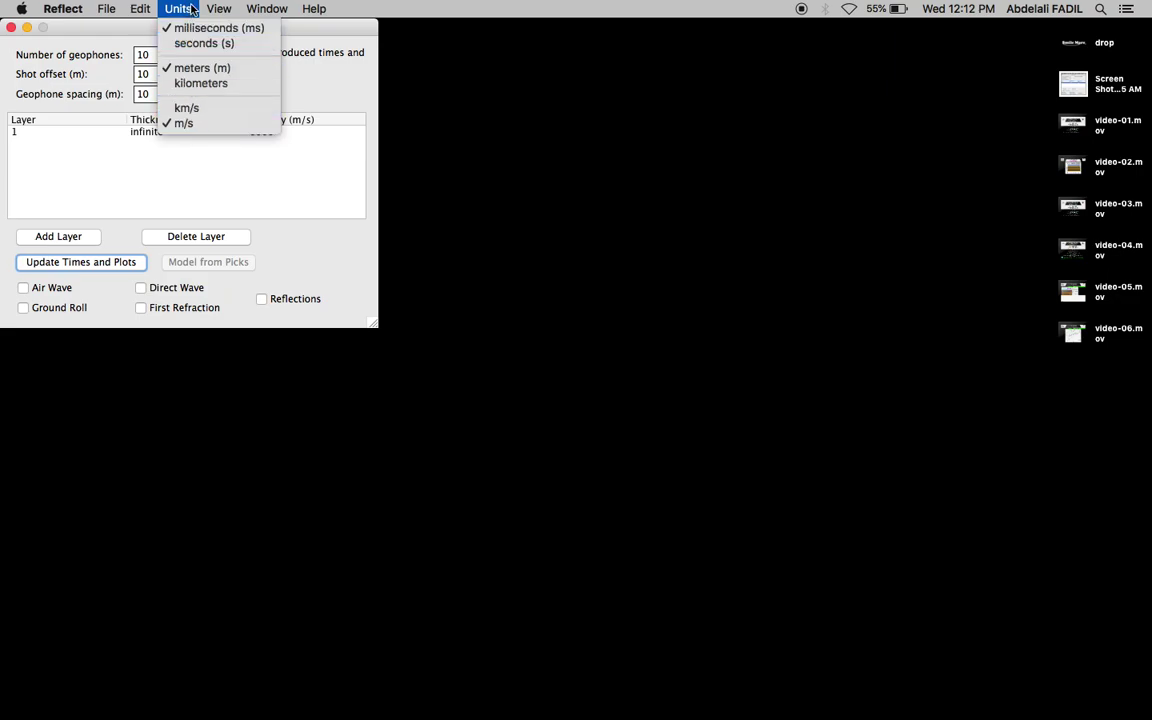
{"action": "mouse_move", "coordinate": [214, 12]}
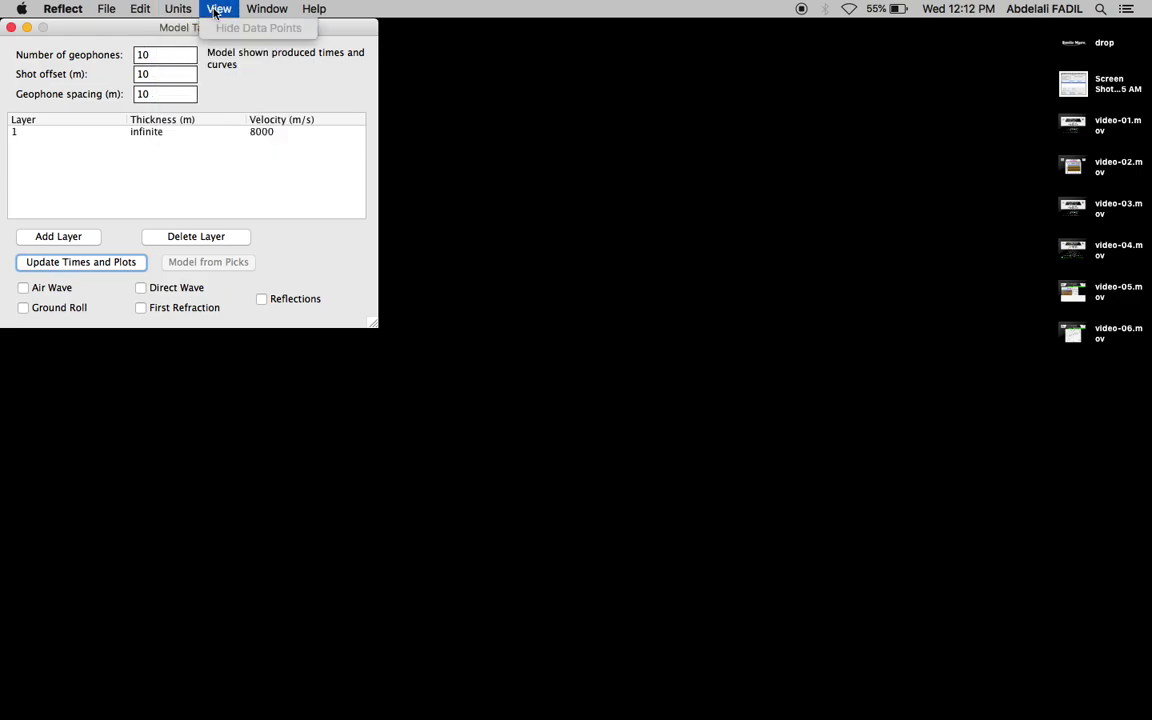
{"action": "mouse_move", "coordinate": [266, 10]}
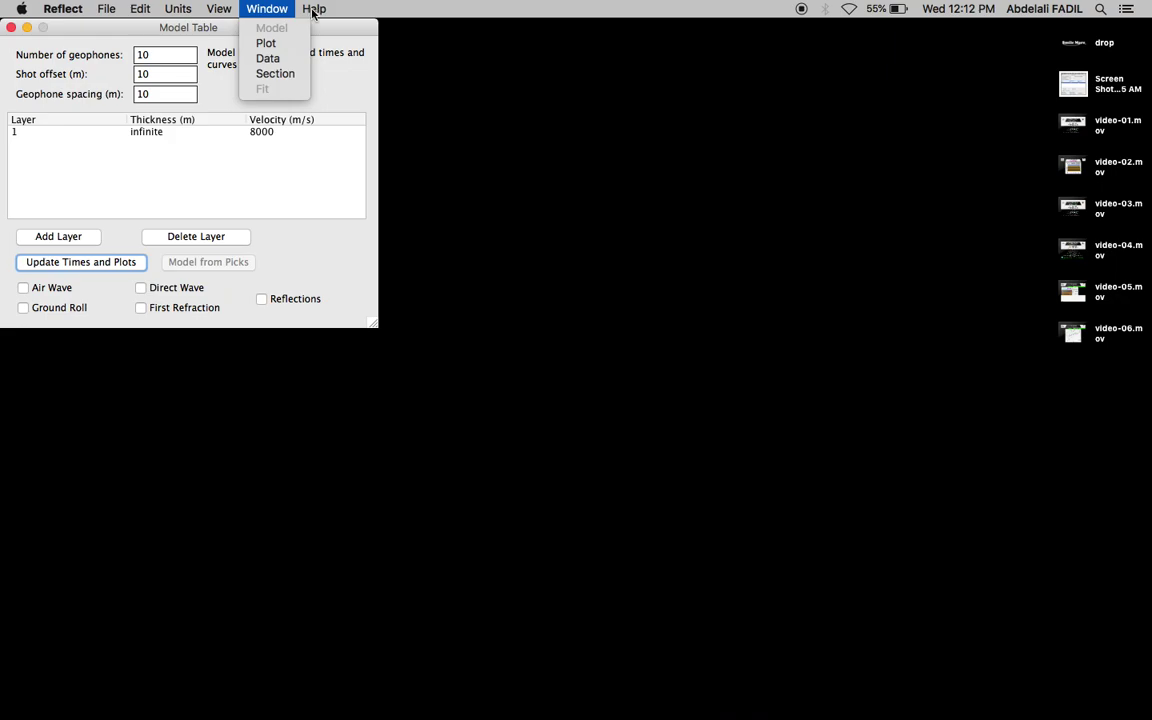
{"action": "mouse_move", "coordinate": [314, 9]}
{"action": "left_click", "coordinate": [278, 92]}
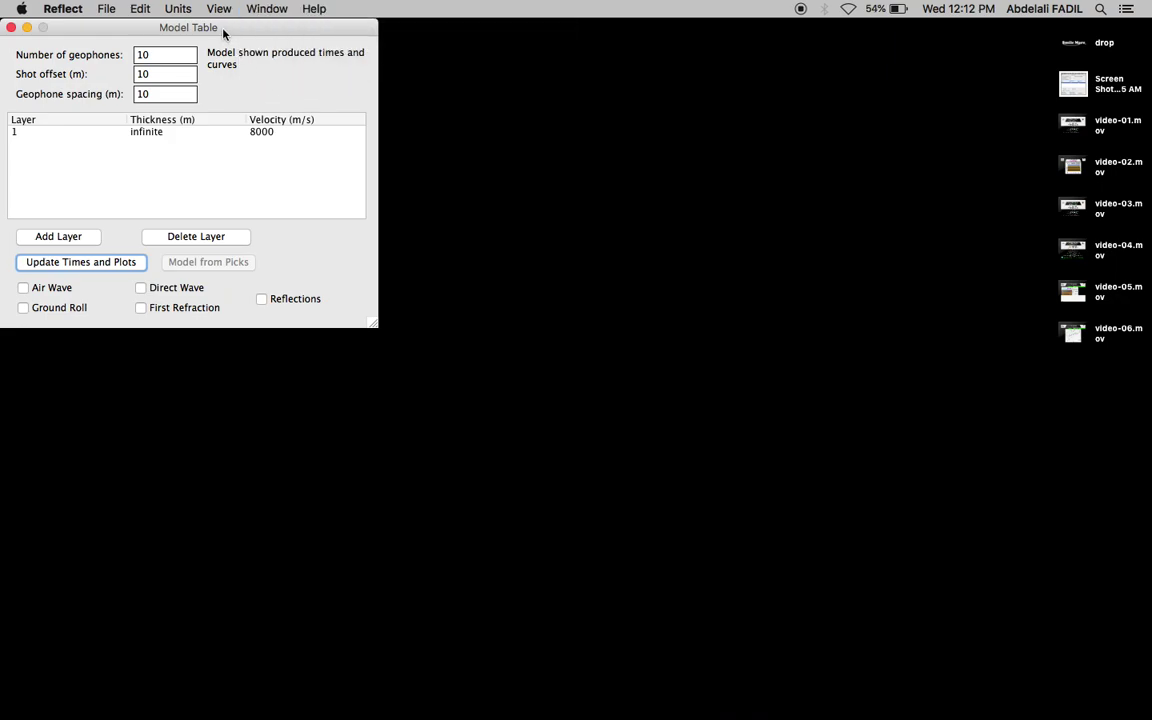
- Set the model to 24 geophones with a shot offset of 0 m and a geophone spacing of 3 m
{"action": "left_click", "coordinate": [163, 56]}
{"action": "left_click_drag", "start_coordinate": [154, 54], "coordinate": [135, 56]}
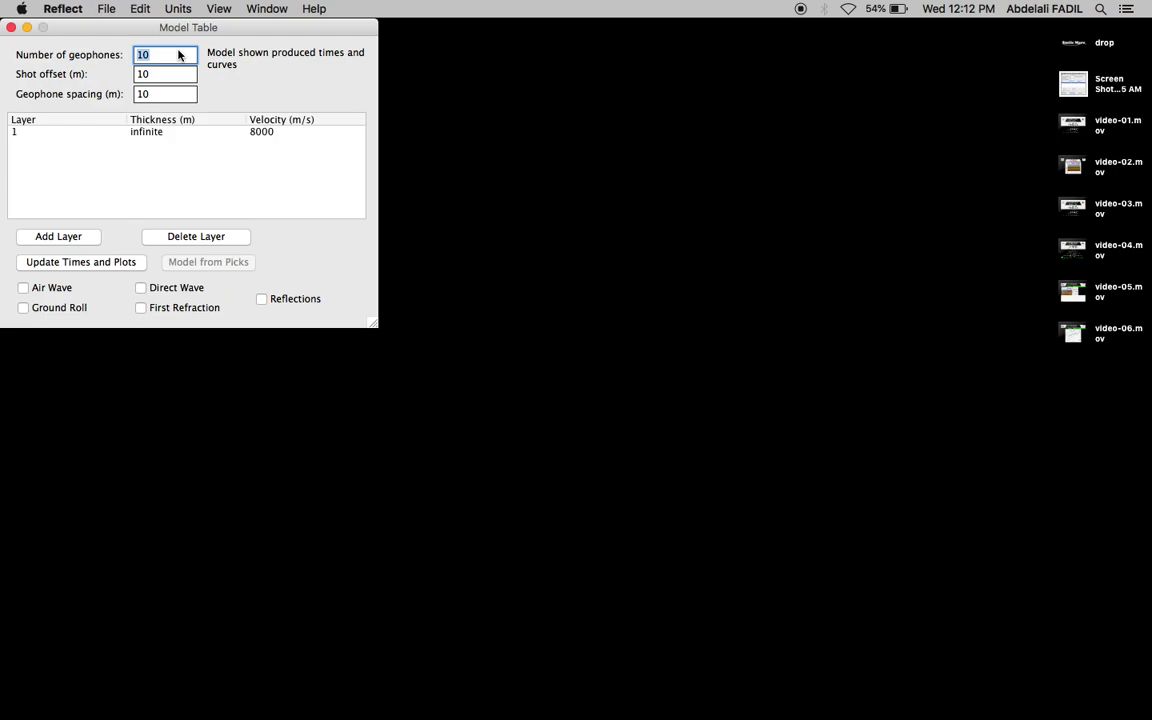
{"action": "type", "text": "24"}
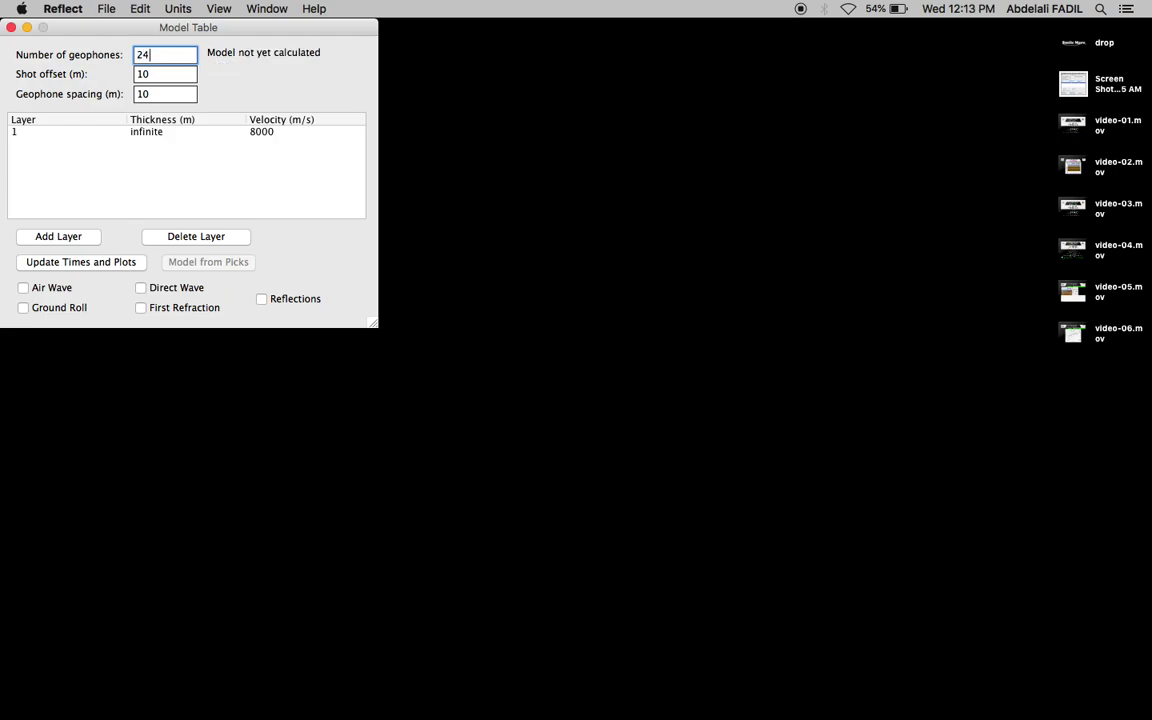
{"action": "key", "text": "Tab"}
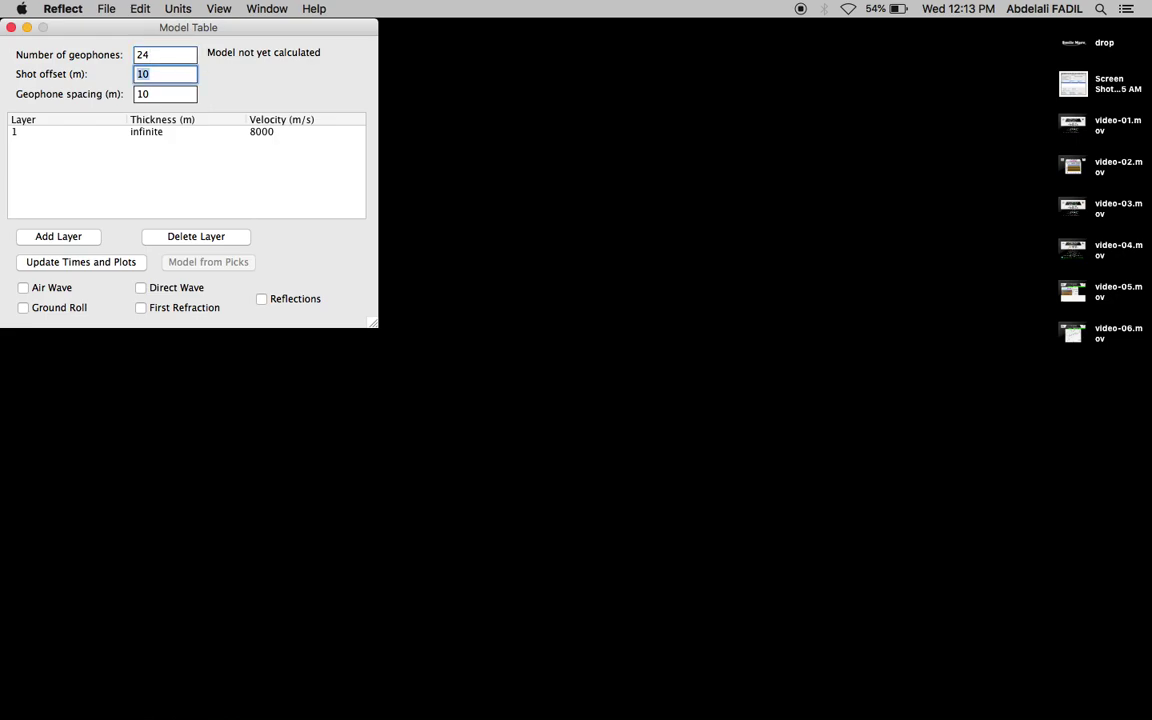
{"action": "type", "text": "0"}
{"action": "key", "text": "Tab"}
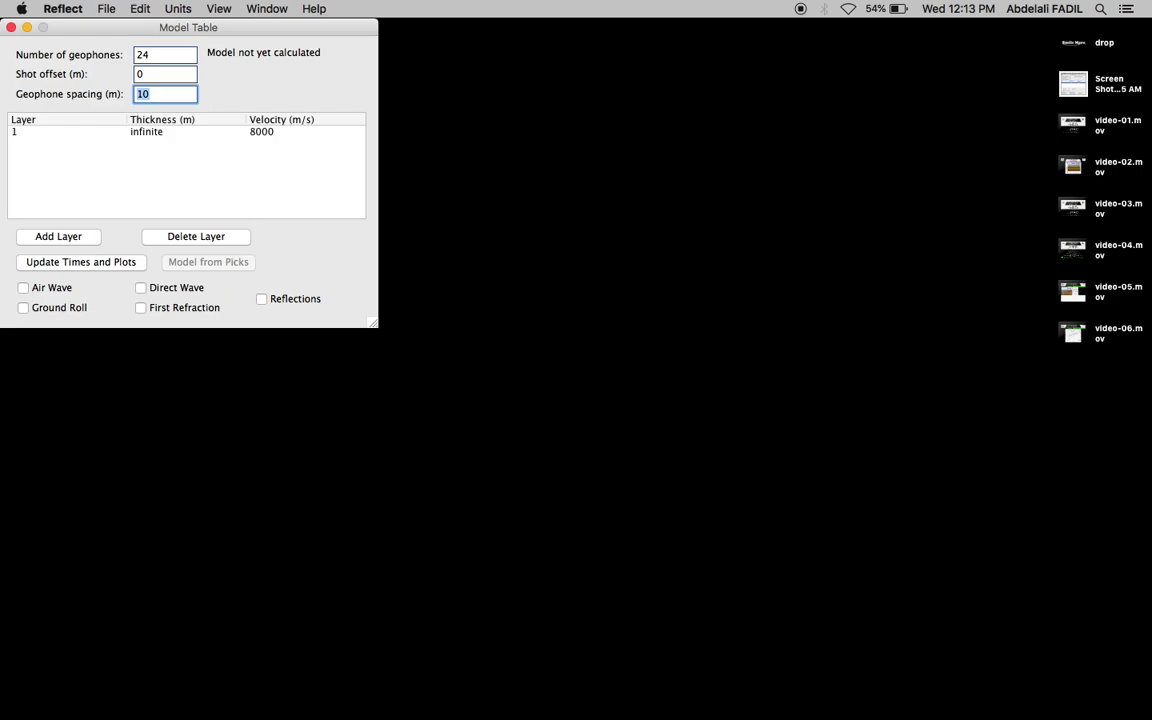
{"action": "type", "text": "3"}
- Add a second layer to the model and give layer 1 a thickness of 15 m and a velocity of 1500 m/s
{"action": "left_click", "coordinate": [60, 238]}
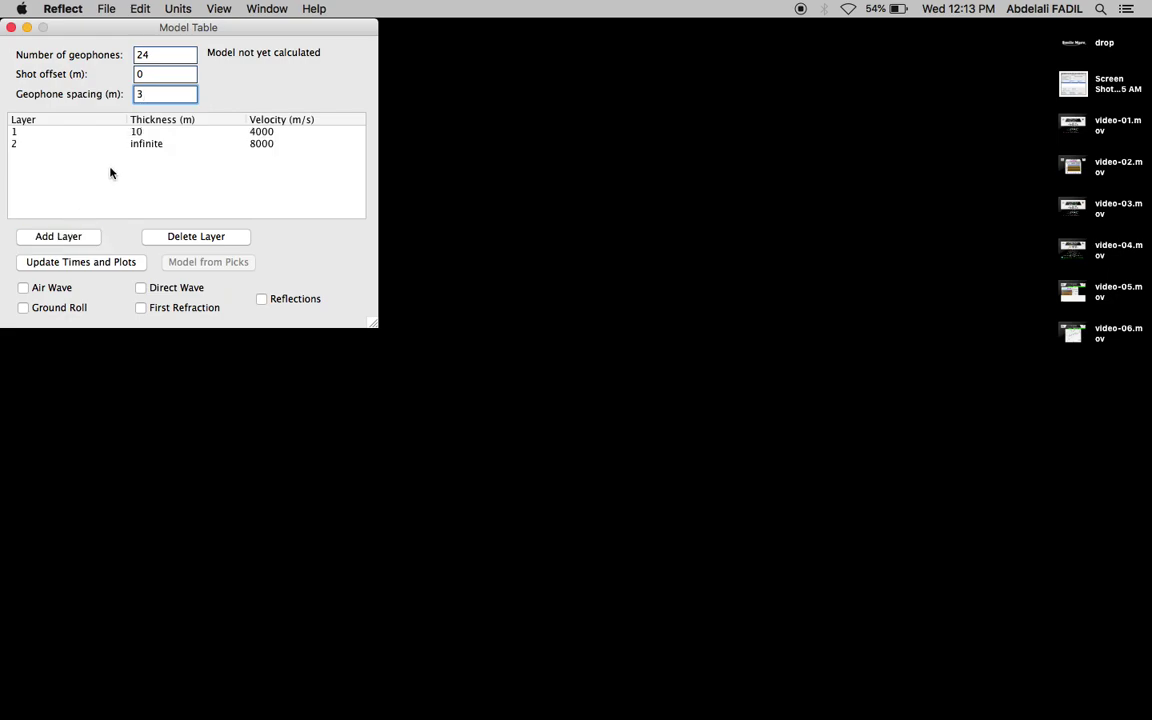
{"action": "left_click", "coordinate": [146, 134]}
{"action": "double_click", "coordinate": [146, 133]}
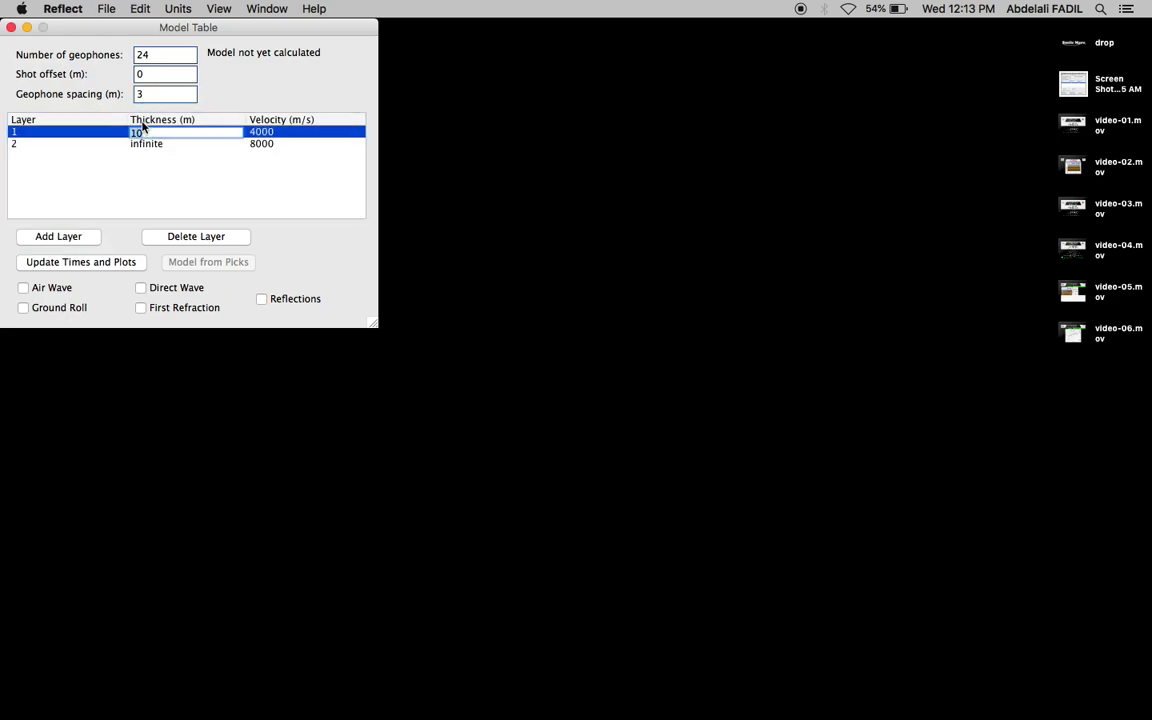
{"action": "type", "text": "1"}
{"action": "double_click", "coordinate": [279, 134]}
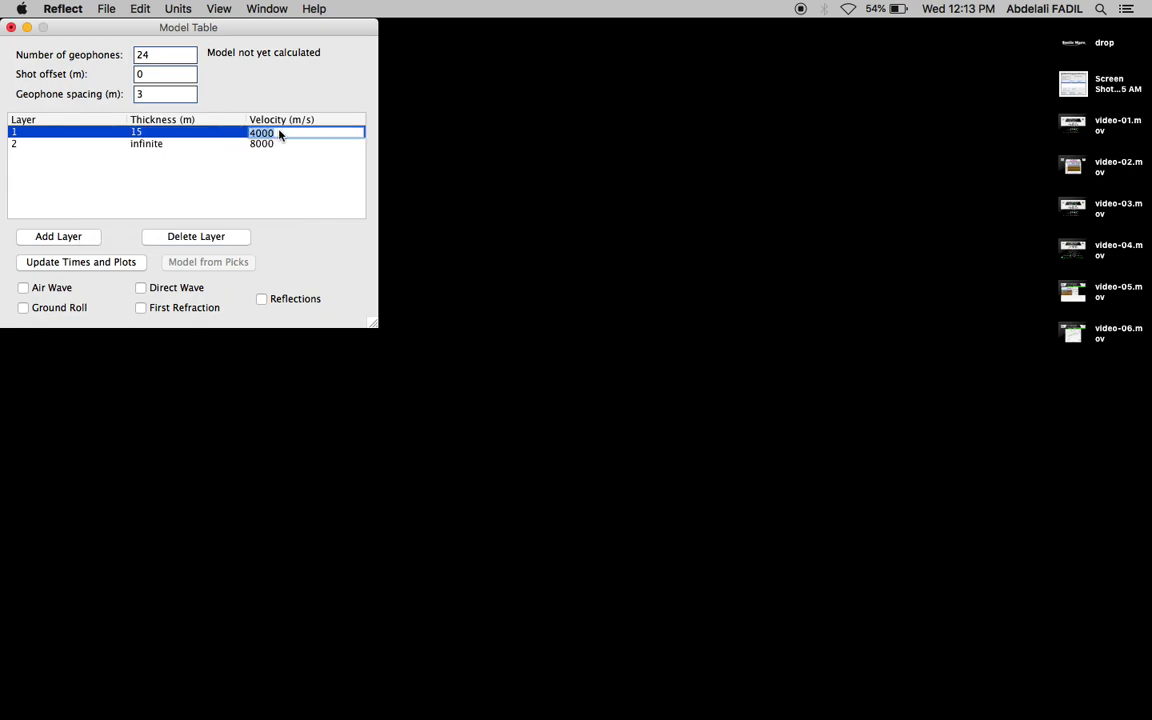
{"action": "type", "text": "1500"}
- Set the velocity of the infinite layer 2 to 4000 m/s
{"action": "left_click", "coordinate": [170, 145]}
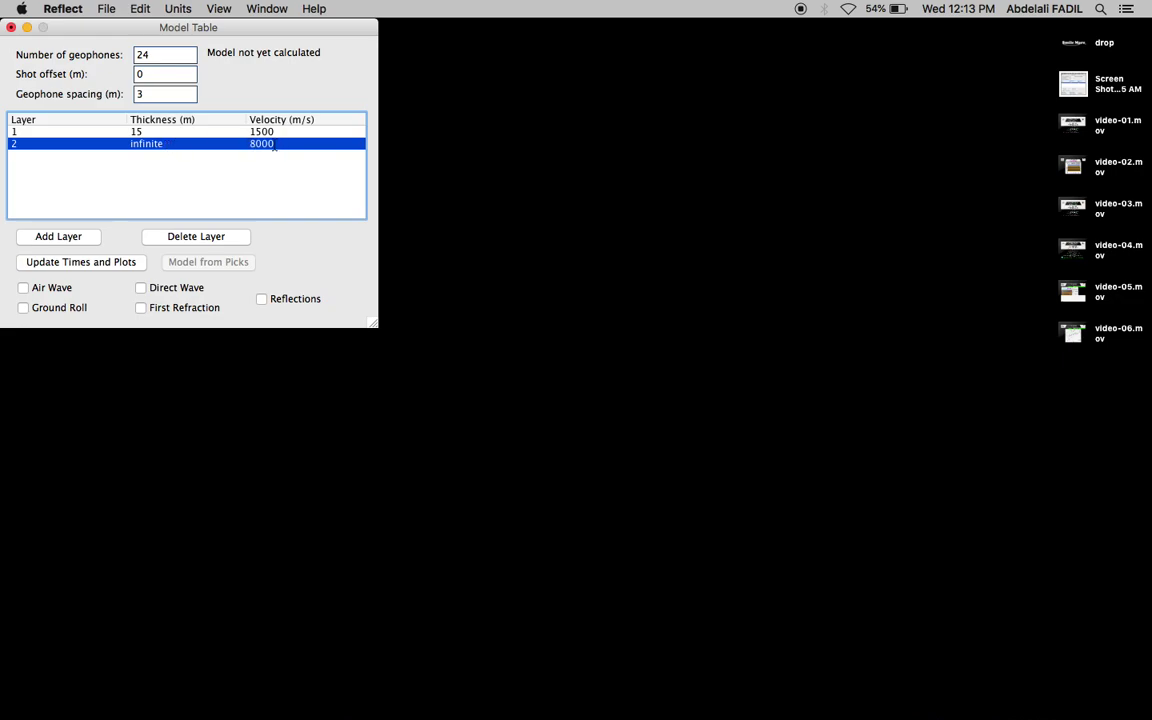
{"action": "double_click", "coordinate": [279, 145]}
{"action": "type", "text": "4"}
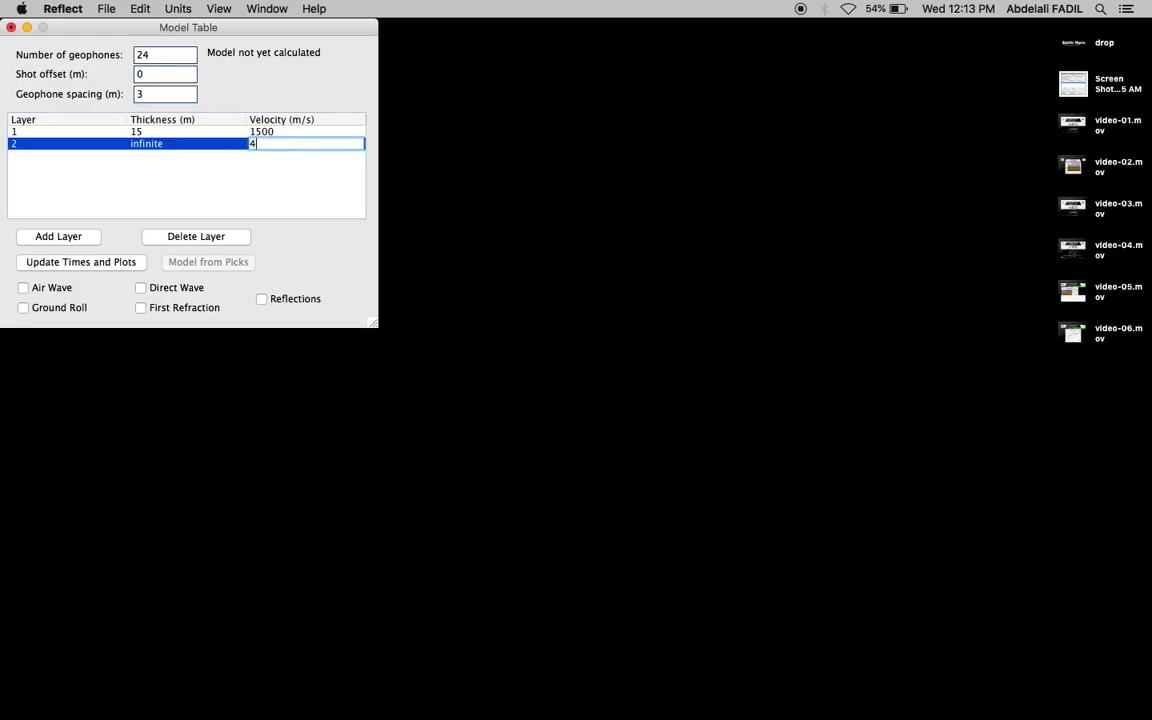
{"action": "type", "text": "000"}
{"action": "left_click", "coordinate": [268, 205]}
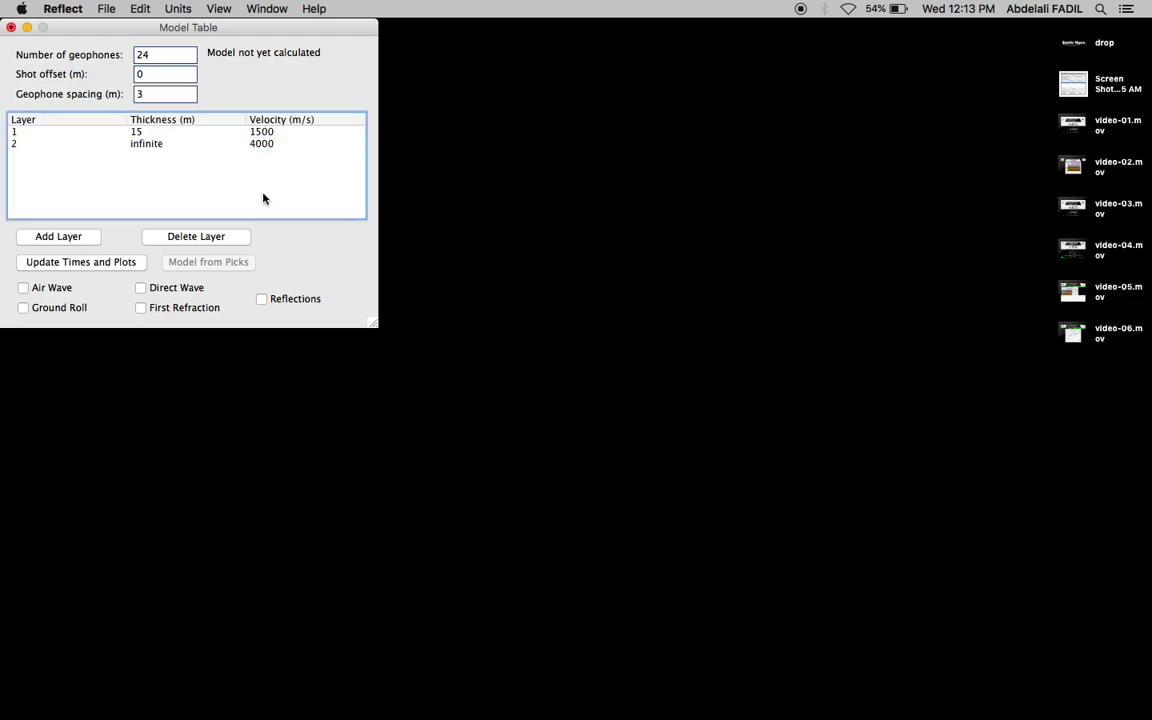
- Enable the reflections, first refraction, direct wave, air wave and ground roll, and recalculate the times and plots
{"action": "left_click", "coordinate": [261, 300]}
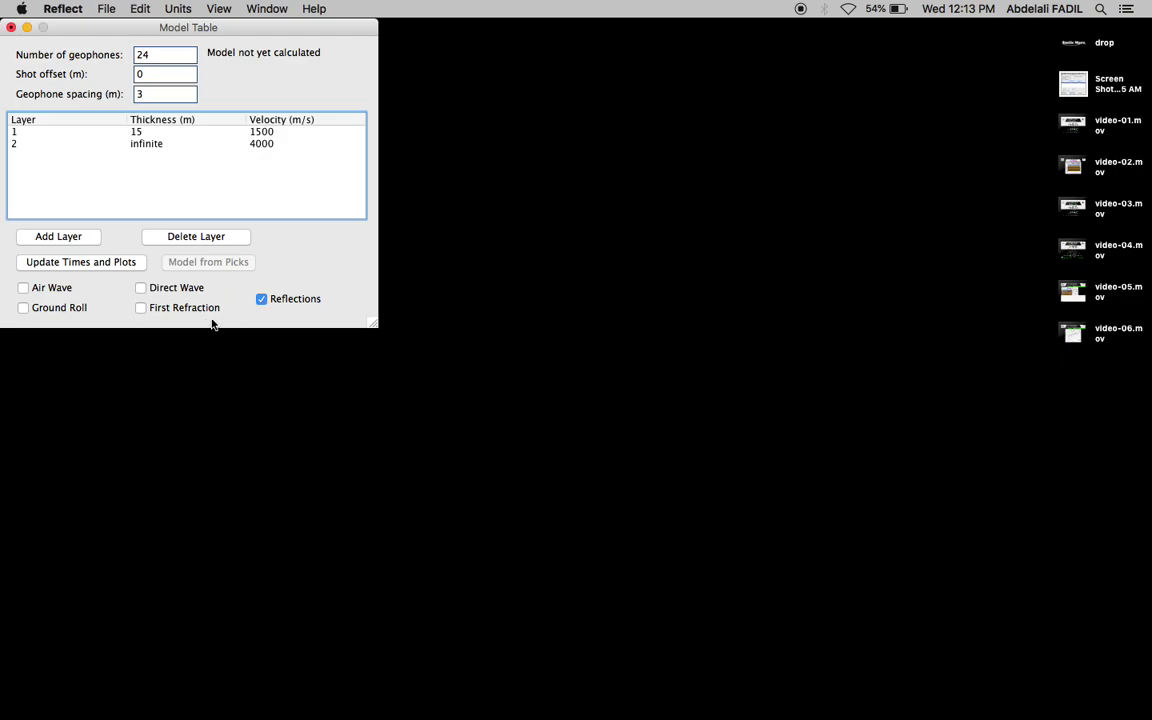
{"action": "left_click", "coordinate": [141, 309]}
{"action": "left_click", "coordinate": [23, 288]}
{"action": "left_click", "coordinate": [24, 309]}
{"action": "left_click", "coordinate": [85, 262]}
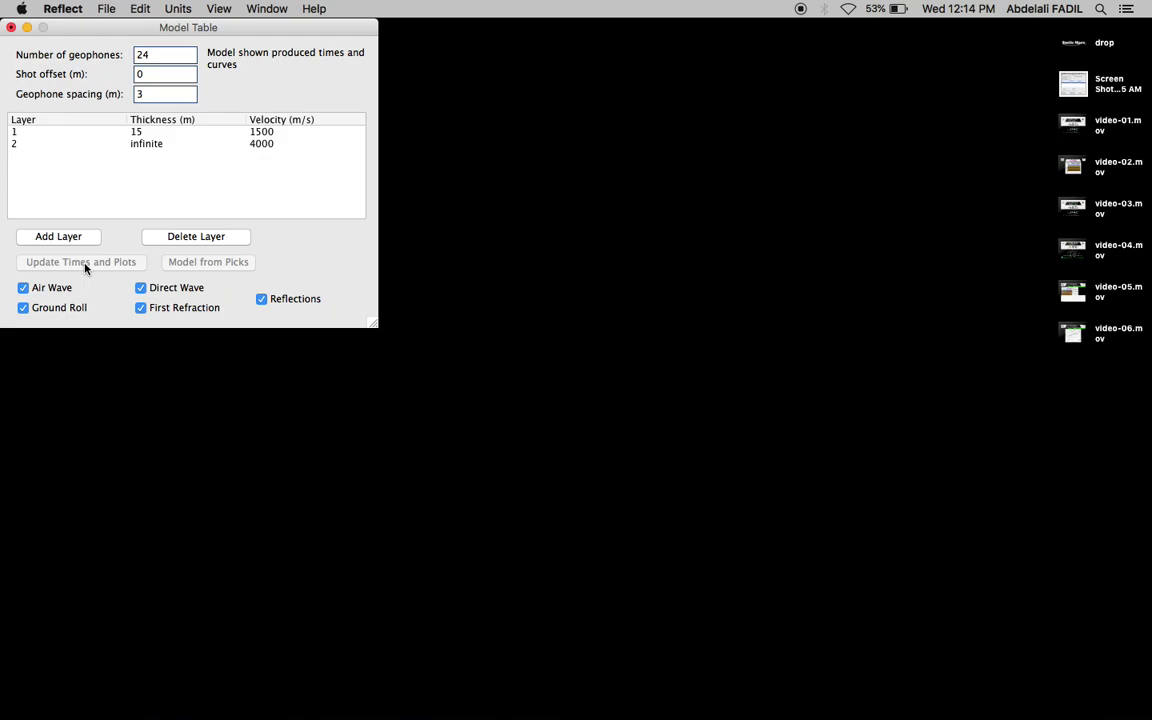
- Examine the model's cross section beside the model table, and close it
{"action": "left_click", "coordinate": [267, 9]}
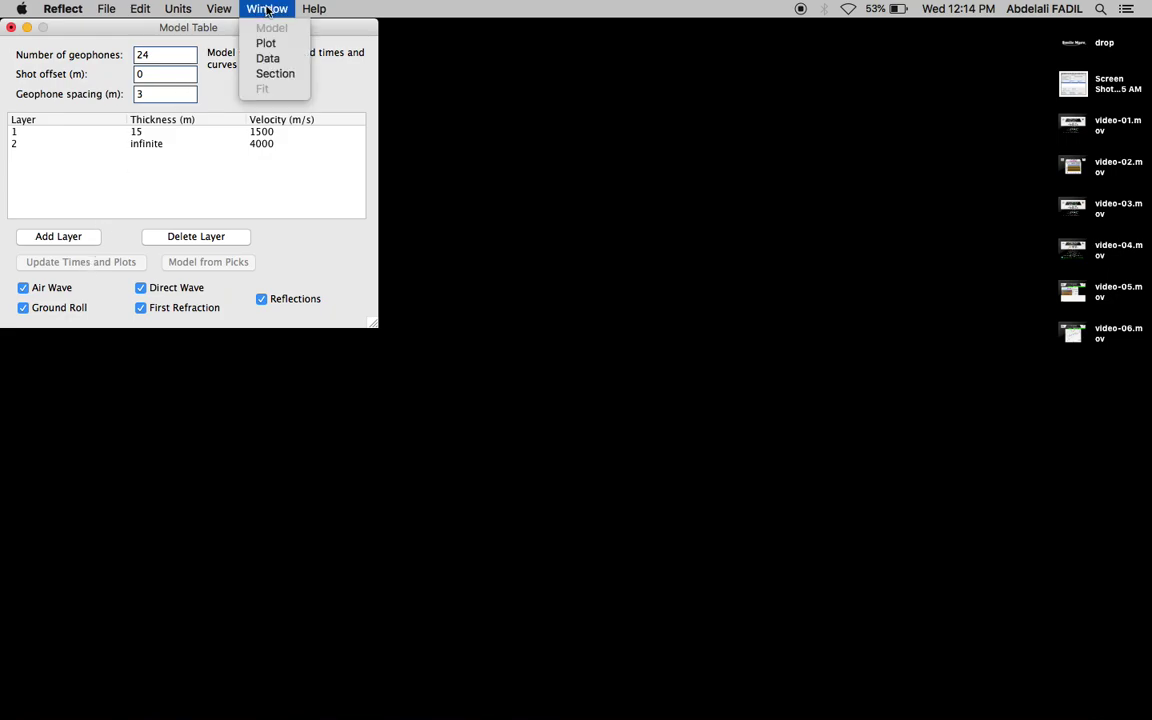
{"action": "left_click", "coordinate": [276, 75]}
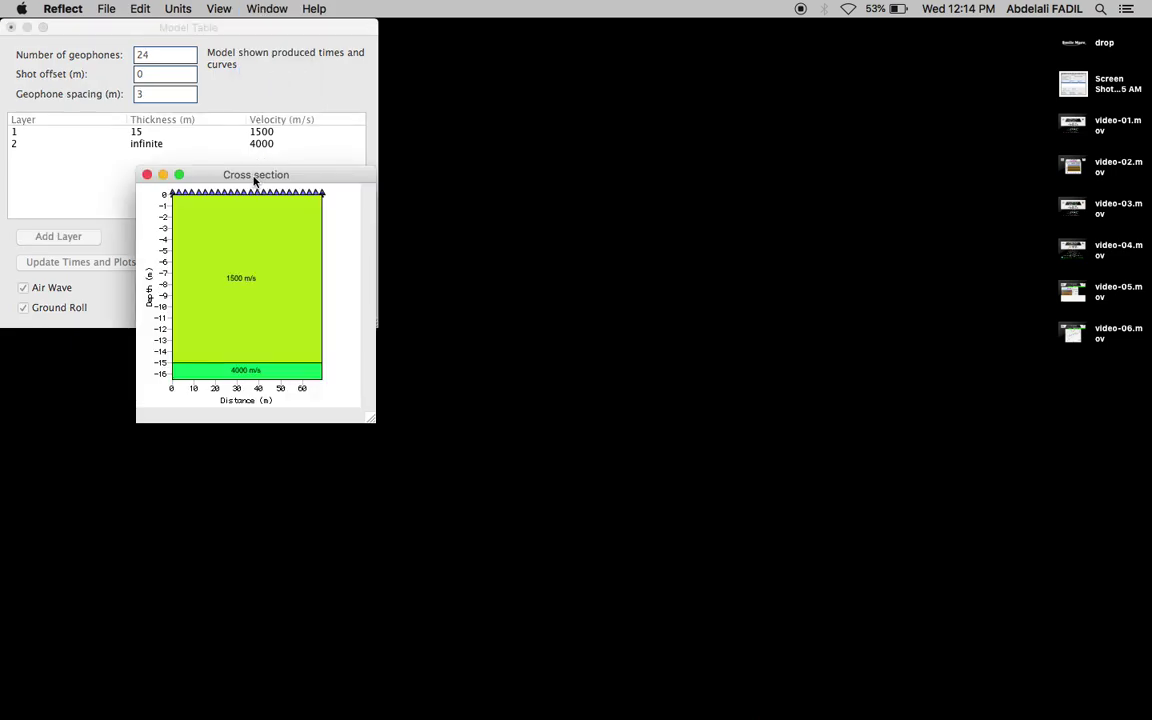
{"action": "left_click_drag", "start_coordinate": [256, 180], "coordinate": [500, 63]}
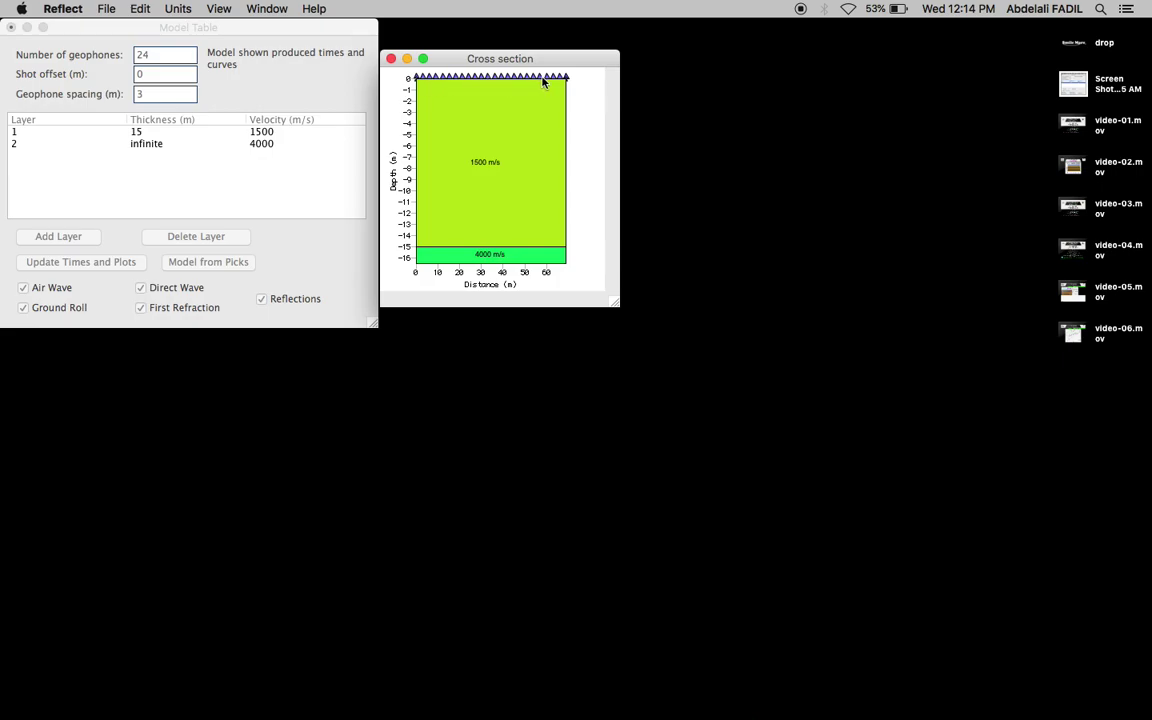
{"action": "left_click", "coordinate": [392, 59]}
- Examine the arrival-time data for all 24 geophones in an enlarged data table, and close it
{"action": "left_click", "coordinate": [266, 9]}
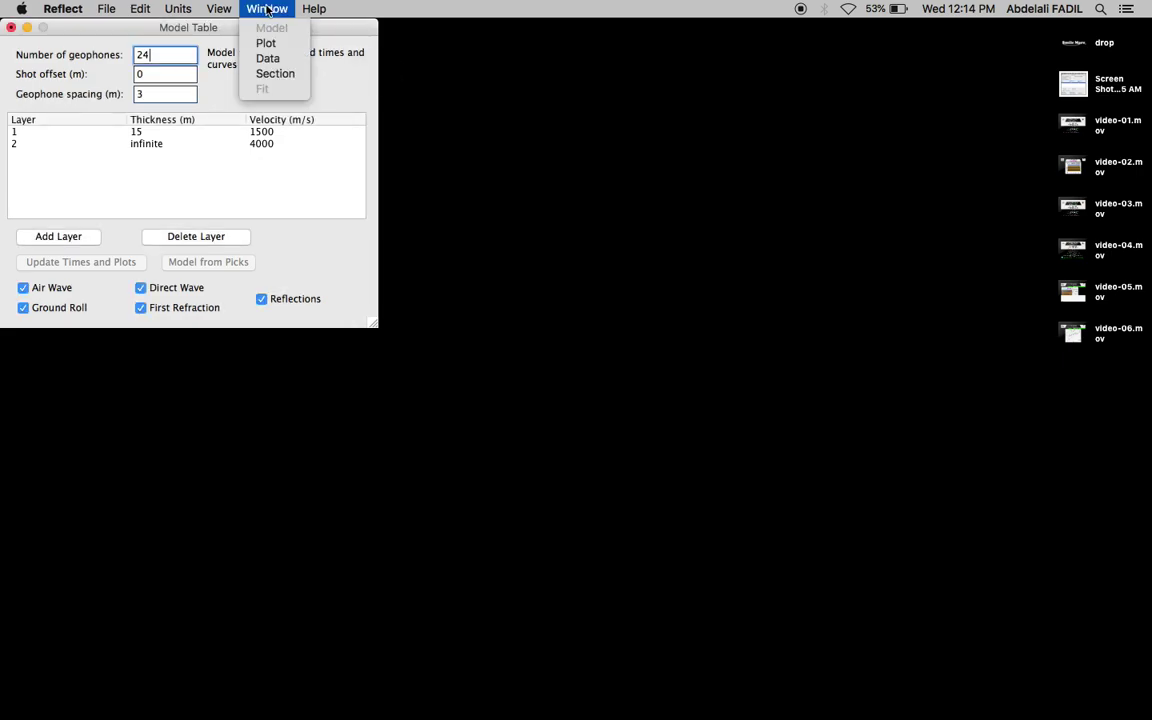
{"action": "left_click", "coordinate": [270, 58]}
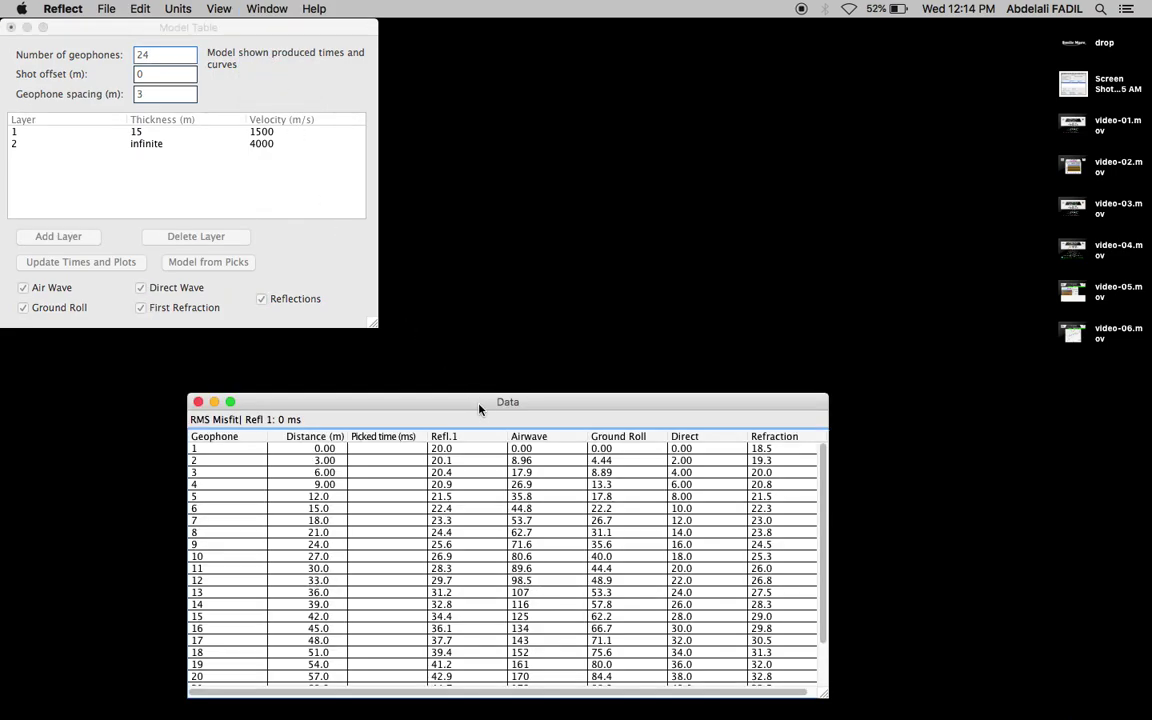
{"action": "left_click_drag", "start_coordinate": [479, 409], "coordinate": [504, 149]}
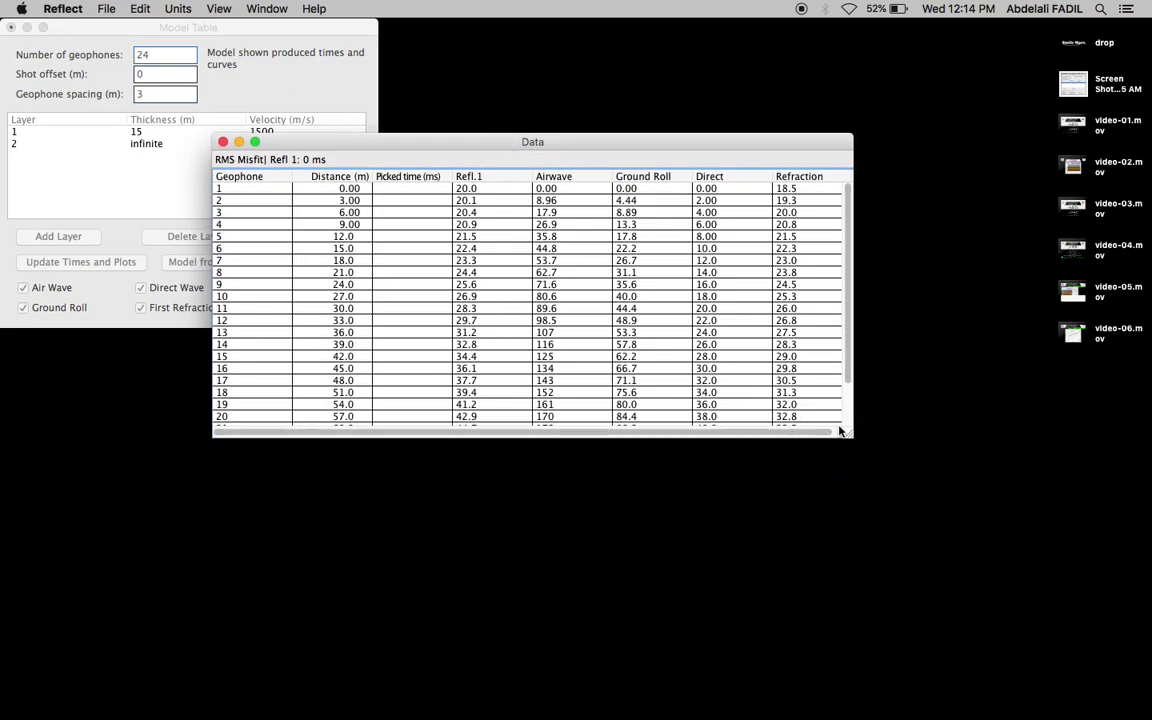
{"action": "left_click_drag", "start_coordinate": [848, 432], "coordinate": [855, 476]}
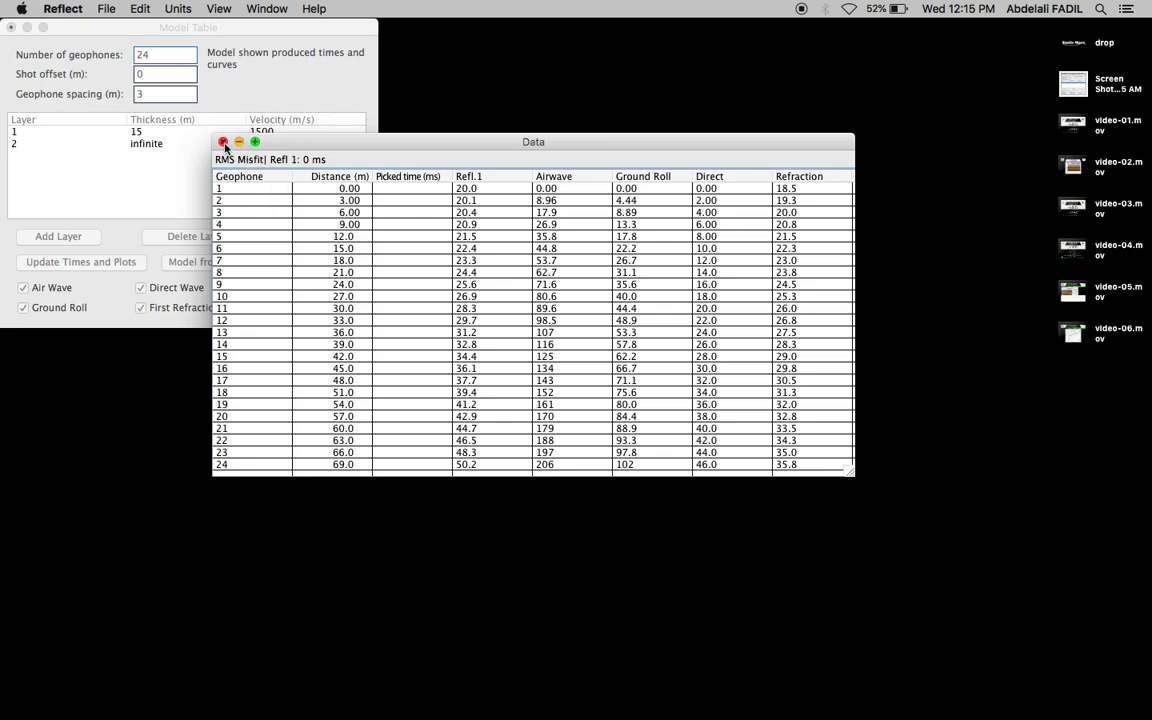
{"action": "left_click", "coordinate": [223, 142]}
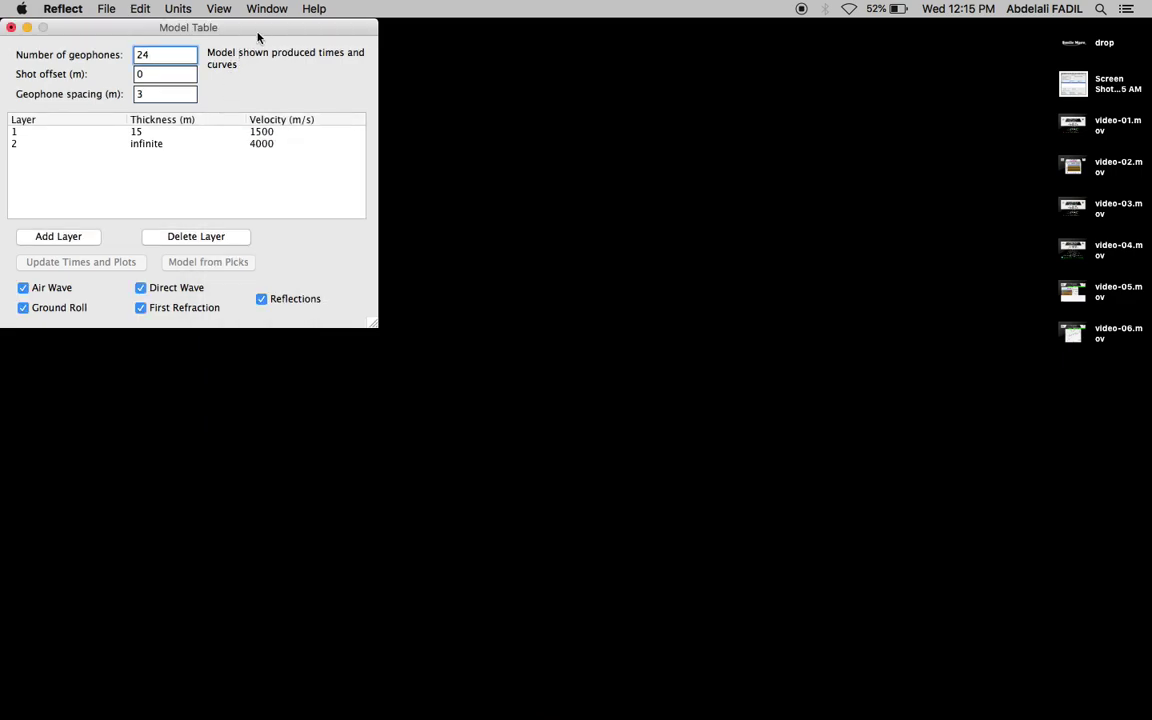
- Display the simulated seismogram plot and place it closer to the model table
{"action": "left_click", "coordinate": [269, 9]}
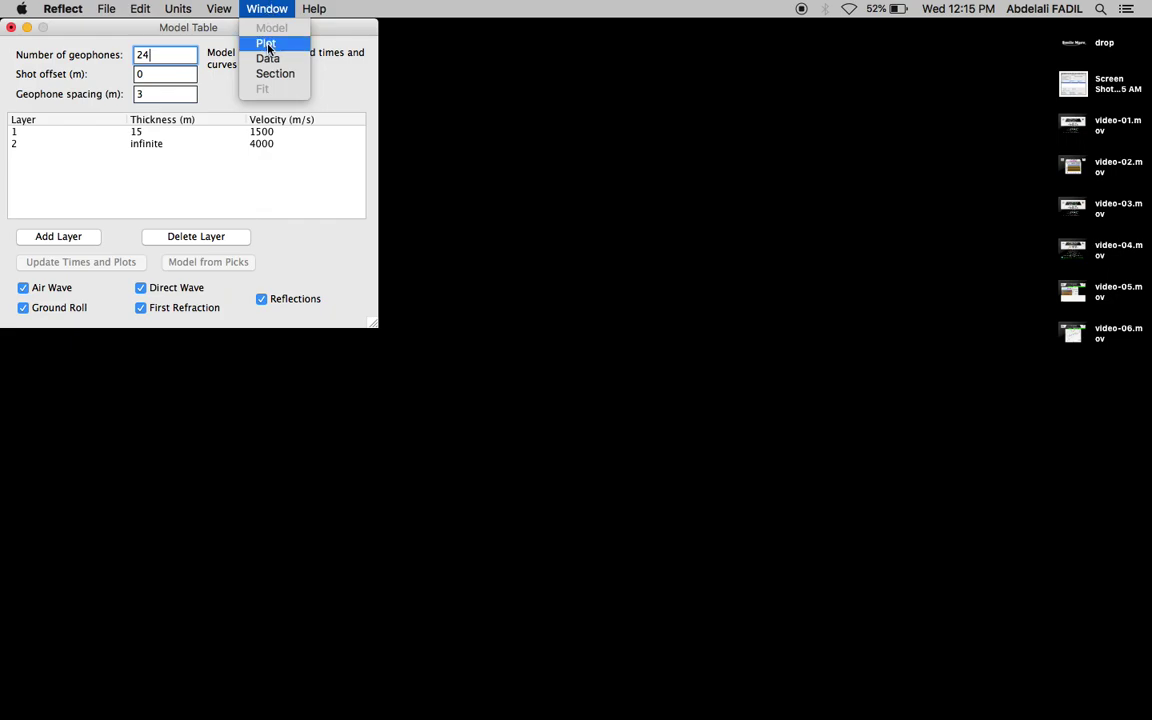
{"action": "left_click", "coordinate": [267, 45]}
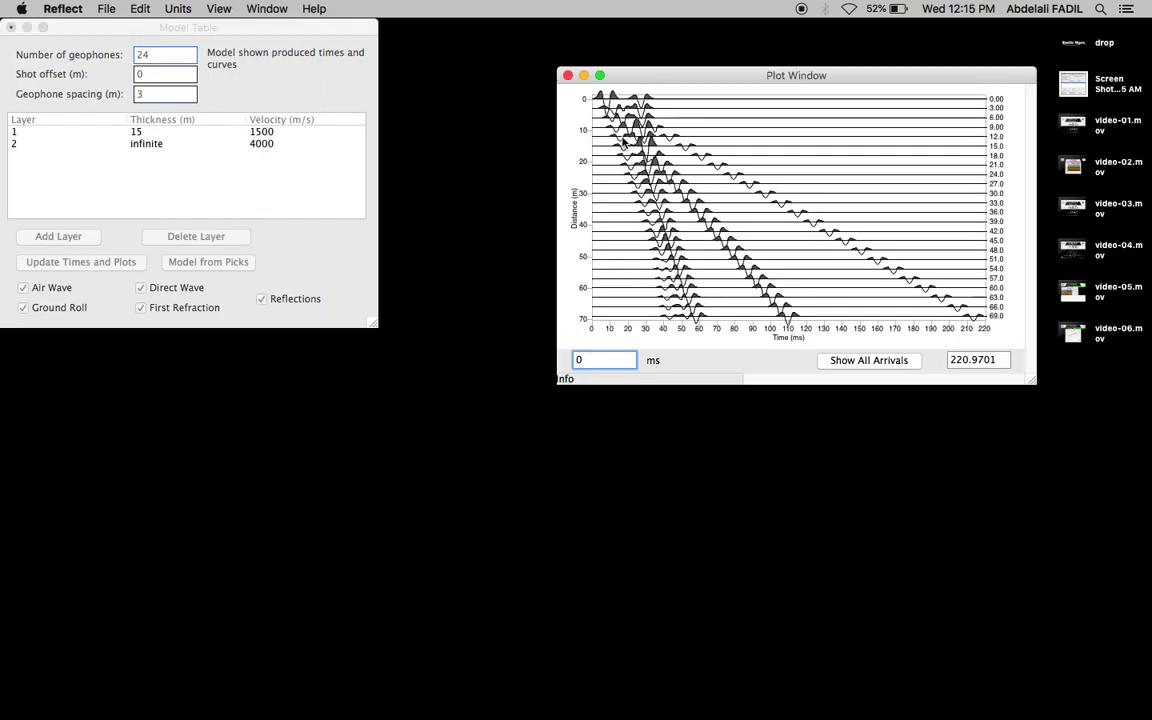
{"action": "left_click_drag", "start_coordinate": [717, 75], "coordinate": [633, 77]}
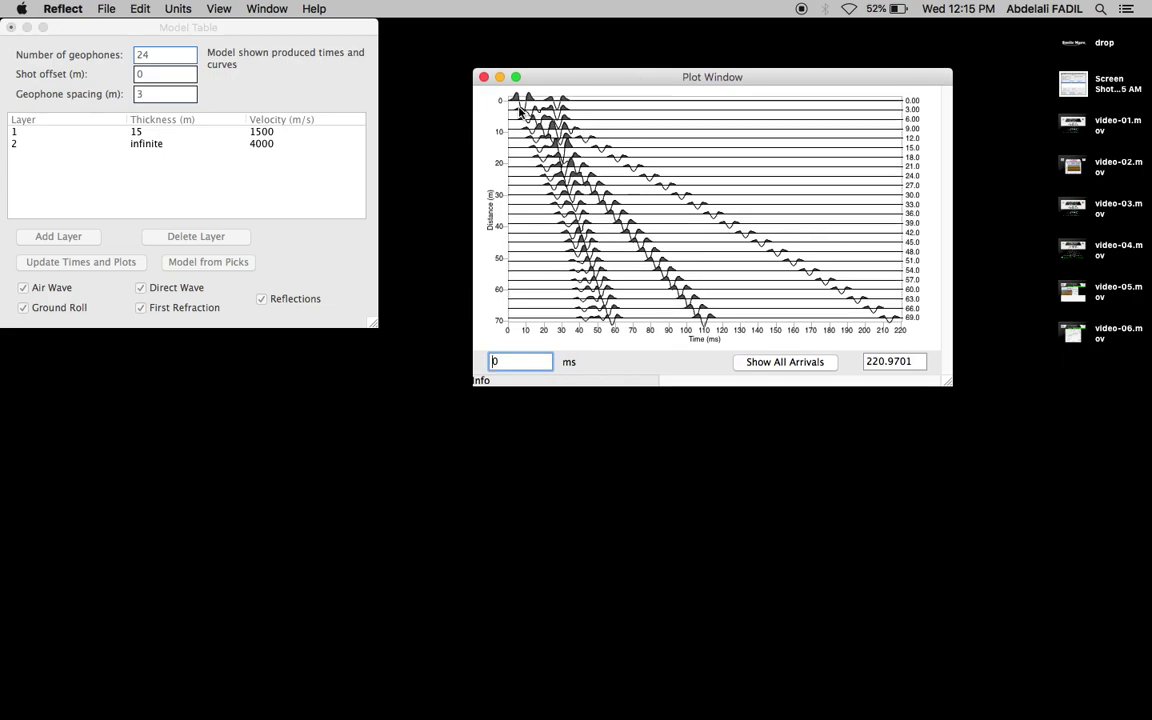